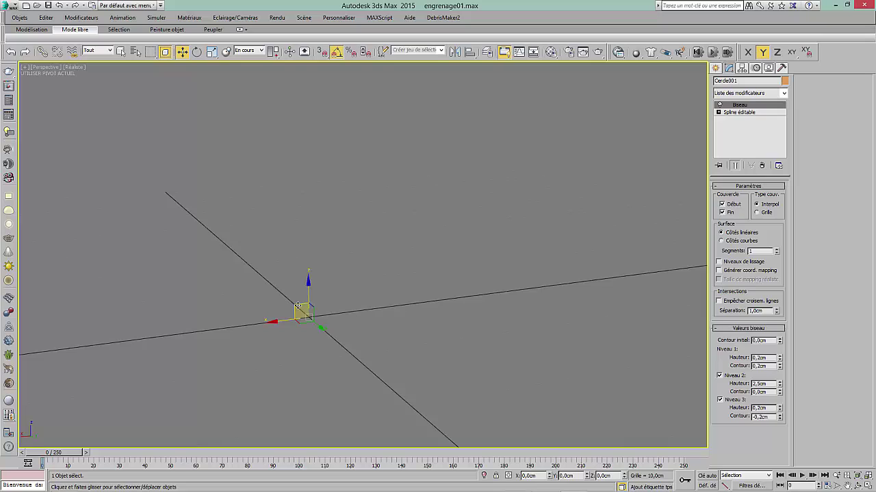
Clone the gear once as an independent copy, offset about -18.45 cm in X and 14.09 cm in Z
mouse_move(298, 305)
left_mouse_down("shift")
mouse_move(319, 306)
mouse_move(396, 267)
mouse_move(458, 194)
mouse_move(489, 132)
mouse_move(501, 145)
mouse_move(485, 134)
left_mouse_up("shift")
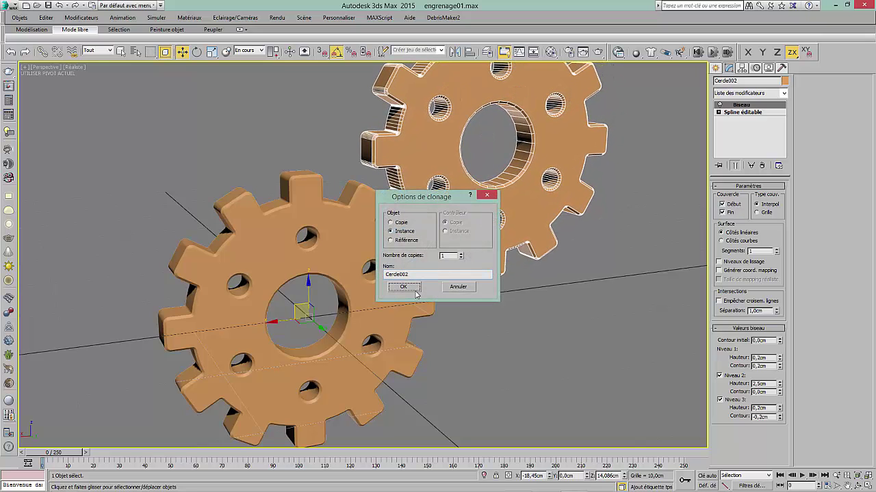
left_click(399, 223)
left_click(406, 287)
Set the perspective view's shading to Argile (clay) with edged faces displayed
middle_click_drag(407, 287, 212, 191, "alt")
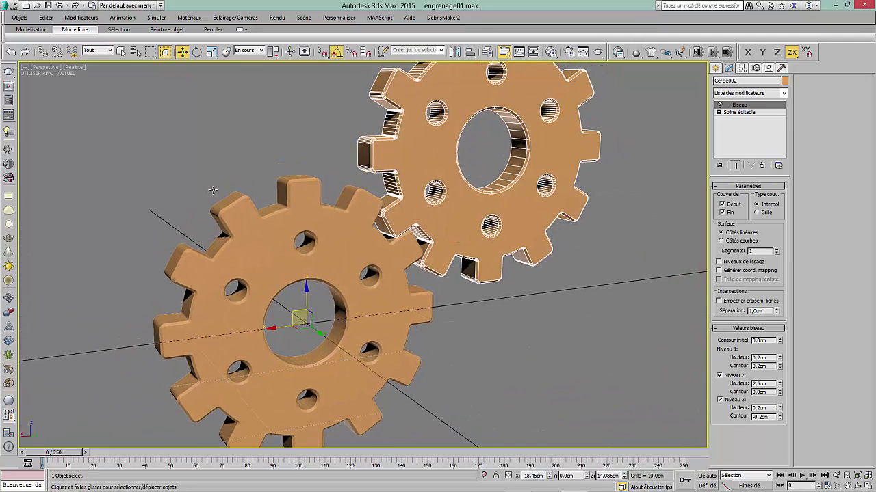
left_click(81, 69)
left_click(102, 163)
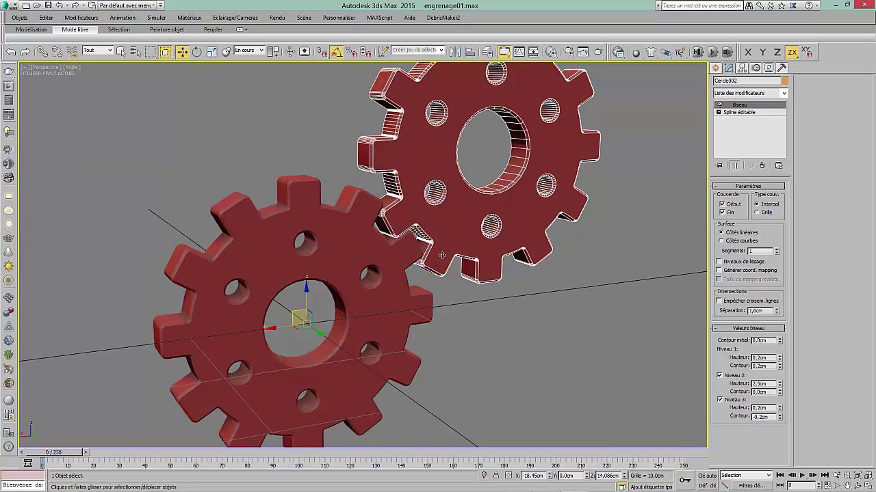
middle_click_drag(442, 255, 410, 258)
key("F4")
scroll(431, 282, "down", 5)
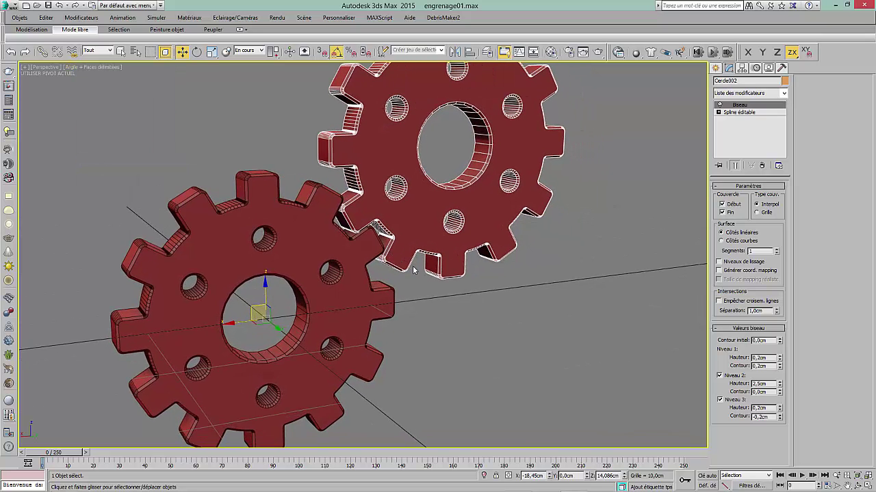
Deselect the gears and hide the grid in the perspective view
left_click(460, 309)
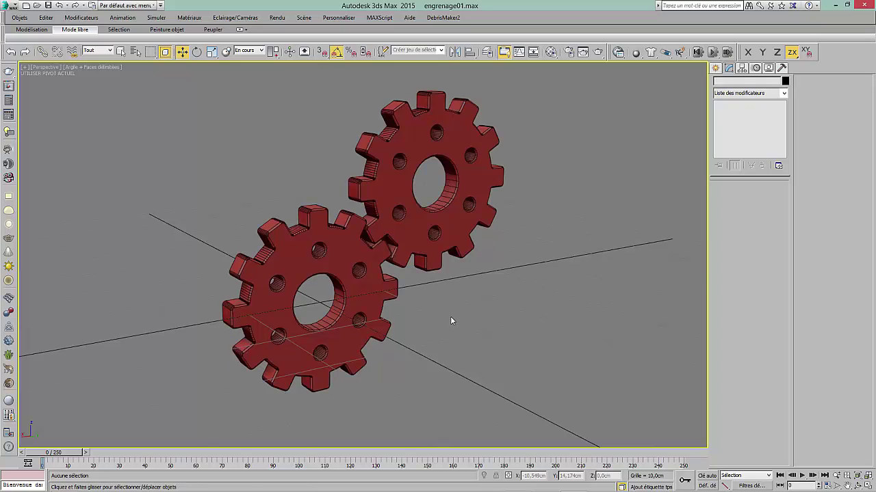
key("g")
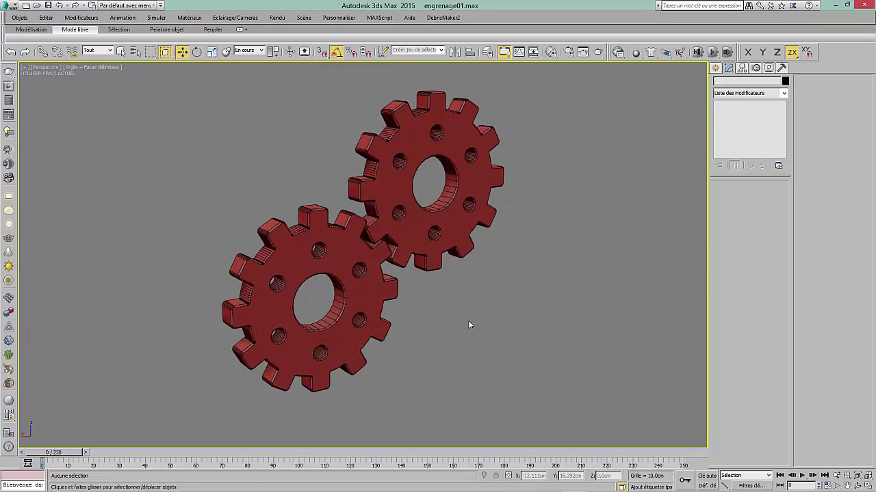
middle_click_drag(468, 320, 440, 320, "alt")
Activate rotation for the gears and turn off the use of the working pivot
left_click(306, 294)
right_click(305, 294)
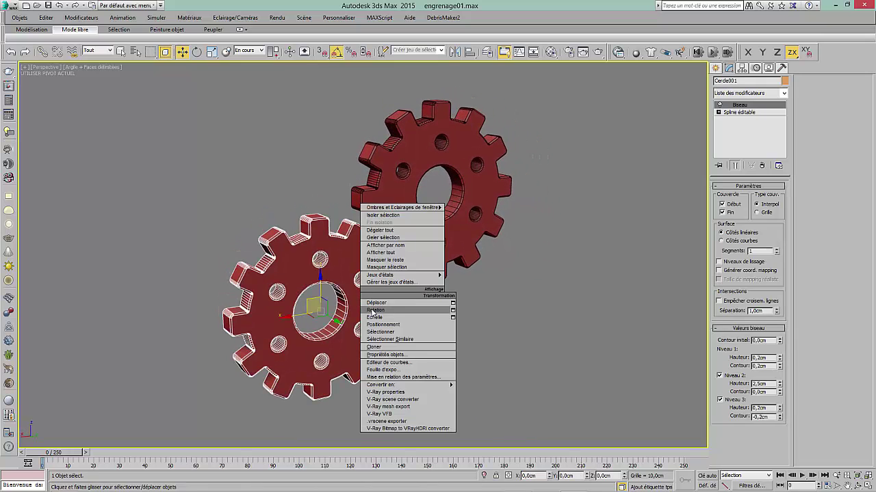
left_click(370, 309)
left_click_drag(286, 294, 442, 120)
left_click(407, 196)
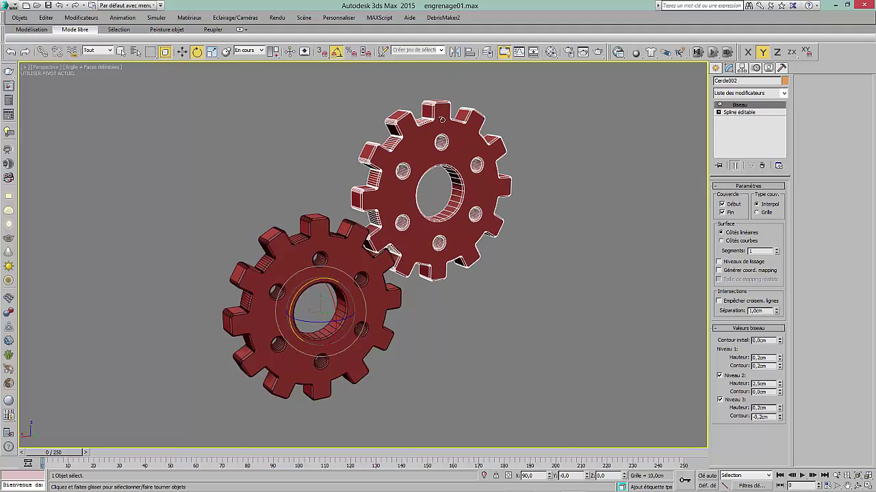
left_click(739, 68)
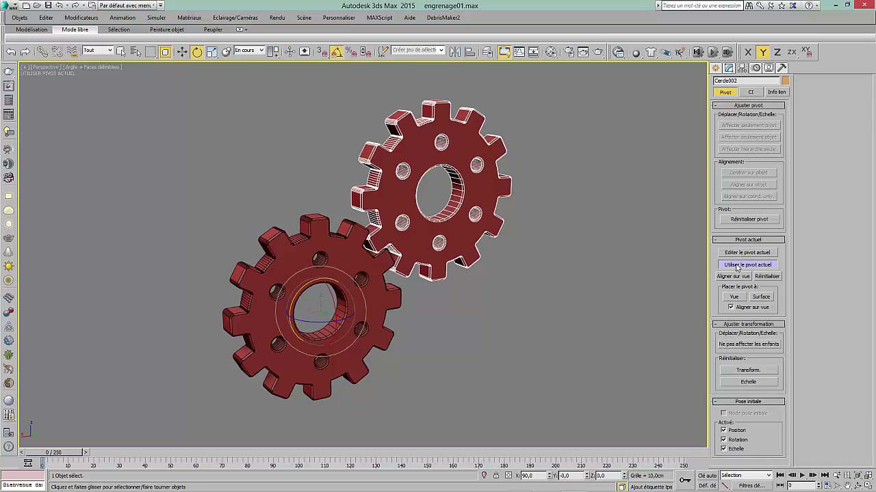
left_click(736, 266)
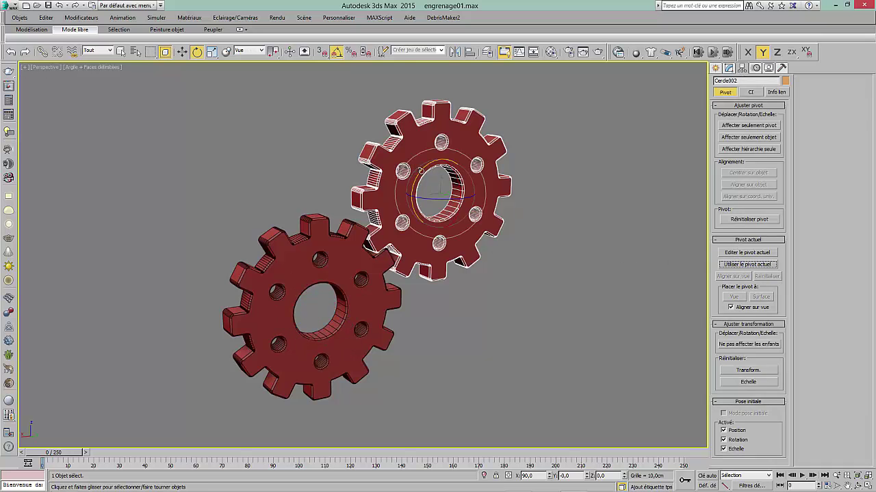
Try rotating each gear separately about its own Y axis
left_click_drag(420, 170, 433, 156)
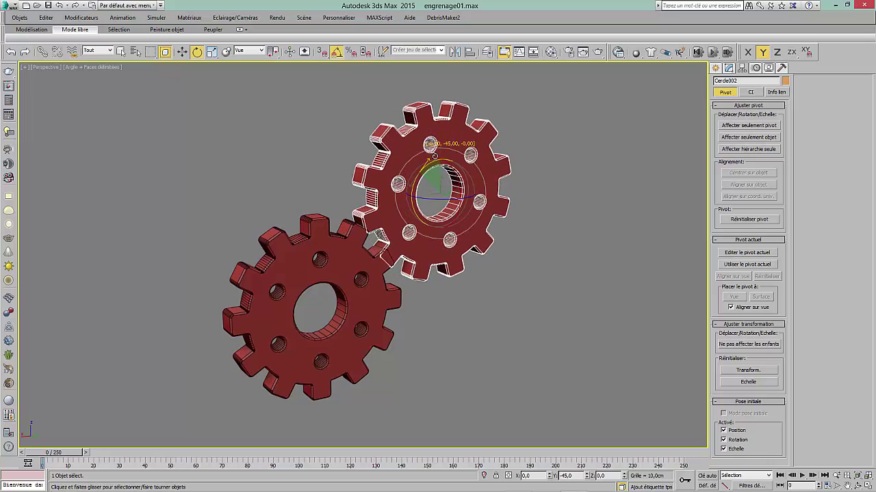
right_click(434, 156)
left_click_drag(352, 233, 336, 242)
right_click(336, 242)
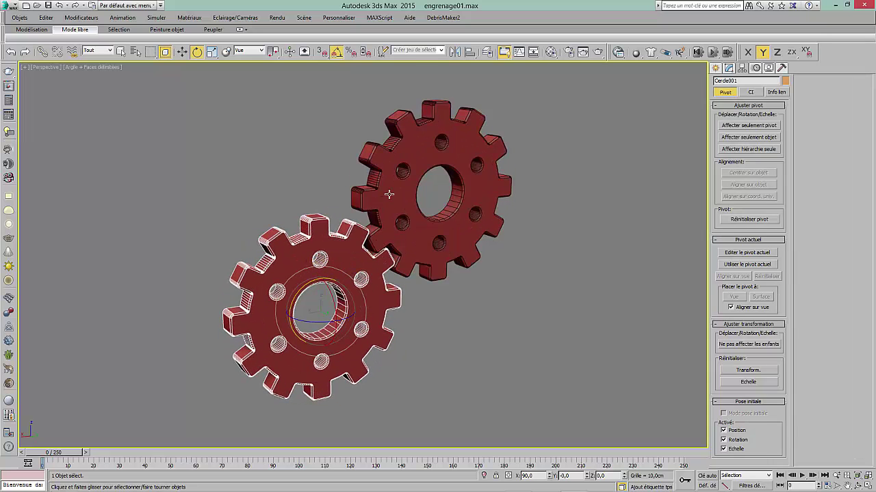
left_click_drag(389, 194, 404, 172)
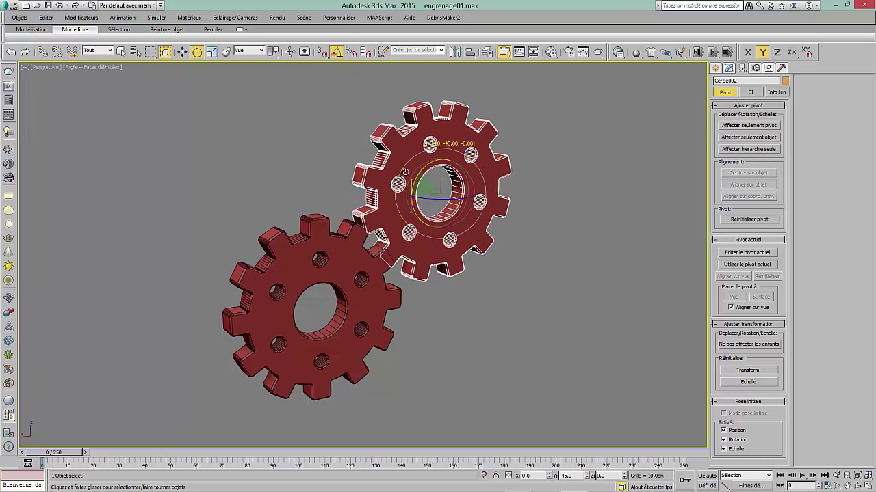
right_click(405, 172)
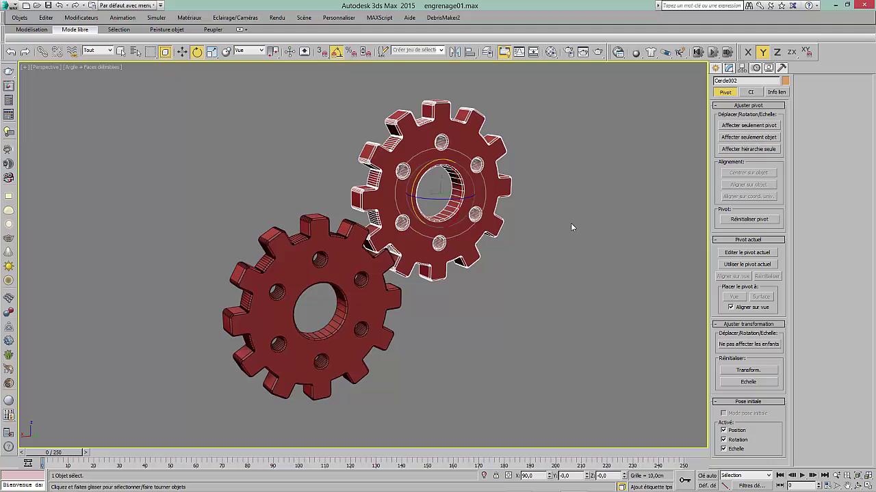
Rename the original gear to roue01 and the copied gear to roue02
left_click(332, 274)
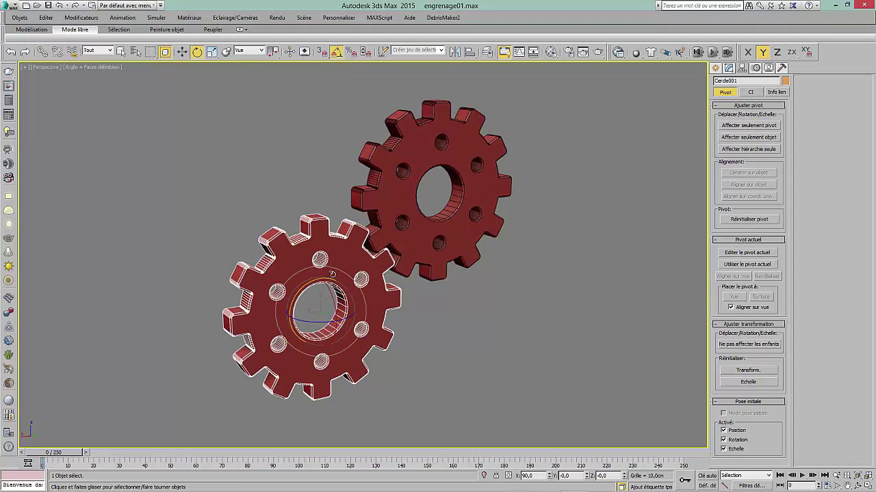
left_click(739, 81)
type("roue01")
left_click(455, 155)
left_click(757, 81)
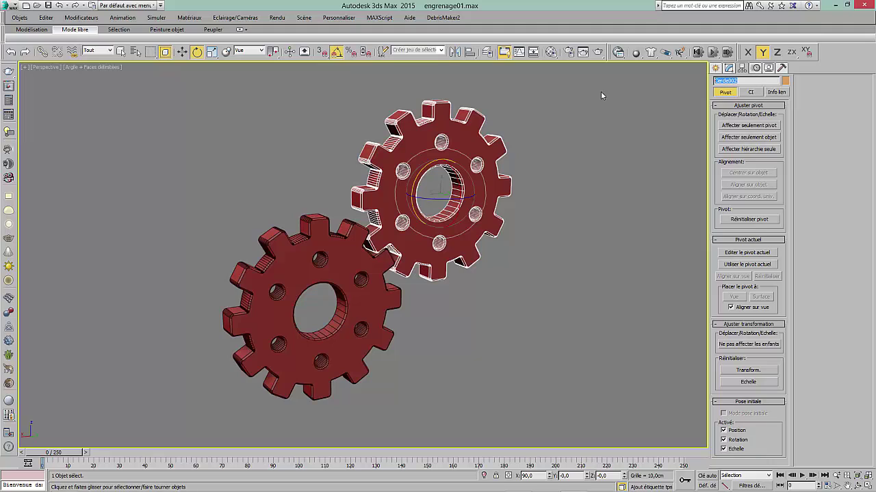
type("roue02")
left_click(454, 319)
Clone roue02 along the Y axis to about 36.3 cm and hide this third gear
left_click(439, 245)
right_click(441, 245)
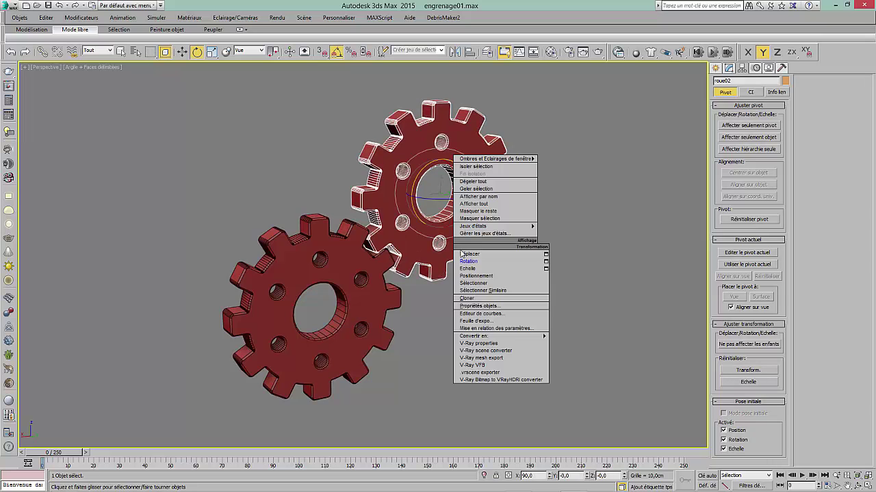
left_click(465, 254)
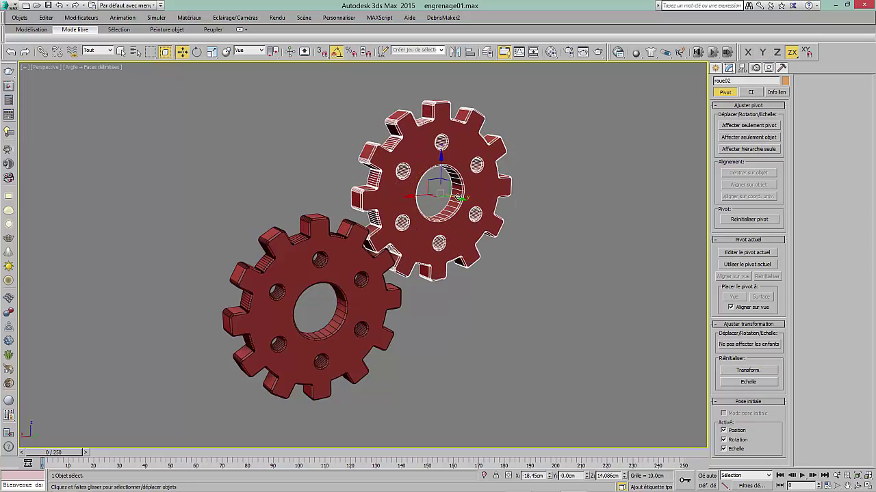
mouse_move(439, 233)
left_mouse_down("shift")
mouse_move(558, 270)
mouse_move(674, 290)
mouse_move(658, 287)
left_mouse_up("shift")
left_click(402, 287)
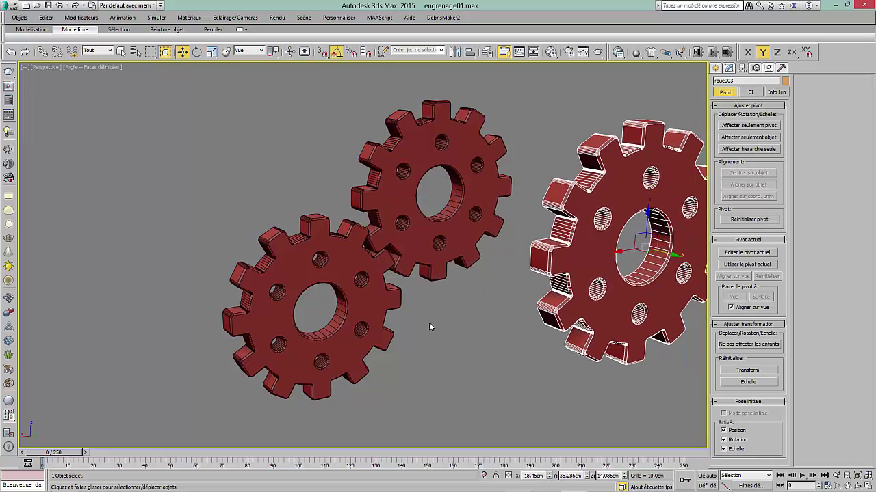
right_click(568, 243)
left_click(579, 220)
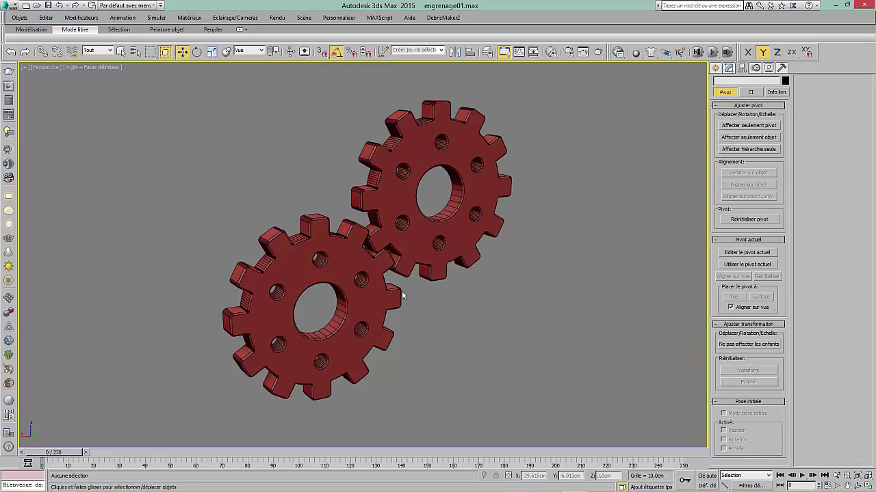
left_click(345, 281)
right_click(342, 277)
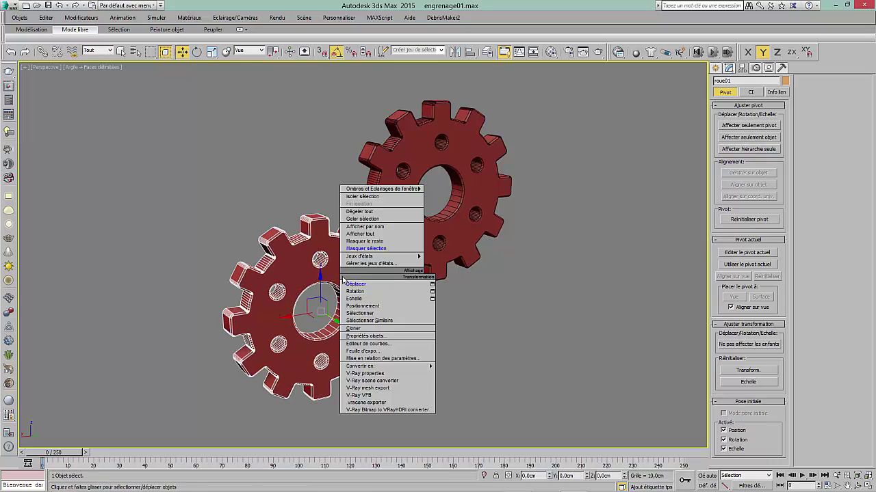
left_click(381, 358)
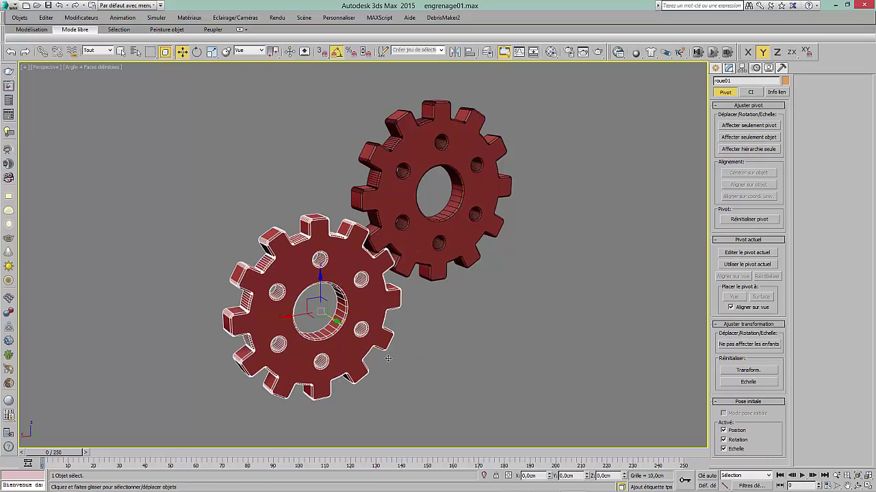
mouse_move(312, 321)
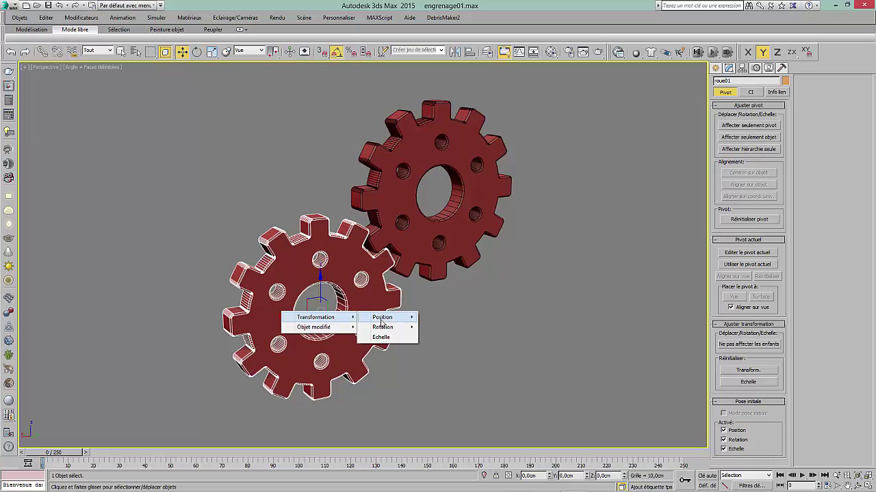
mouse_move(382, 328)
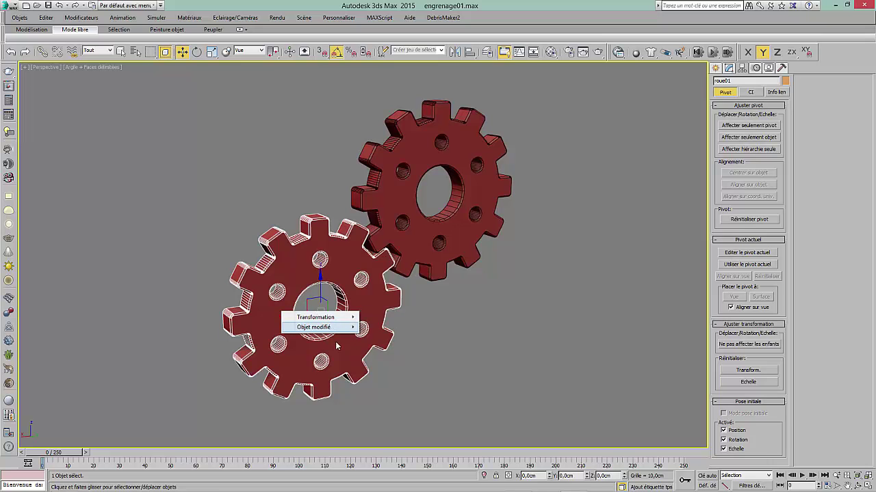
key("Escape")
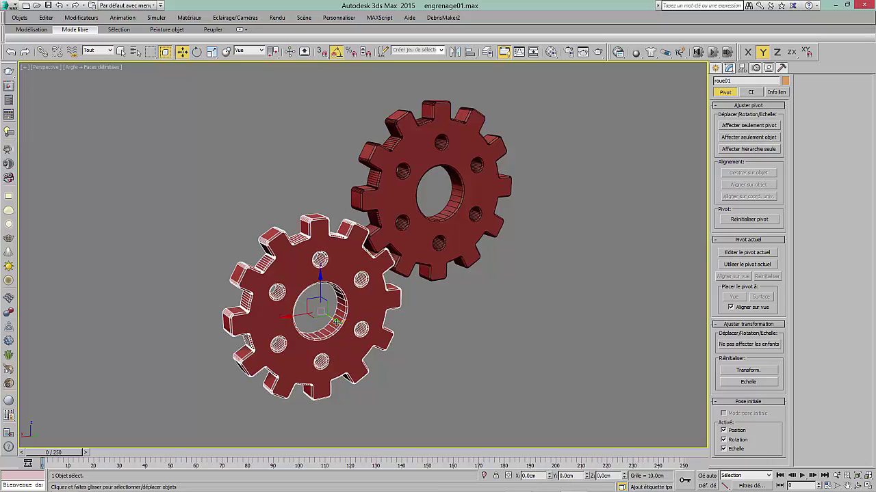
left_click_drag(336, 321, 449, 377)
right_click(309, 314)
Activate rotation on roue01 and start wiring its Rotation Y parameter, opening the parameter wiring dialog
right_click(308, 313)
left_click(327, 329)
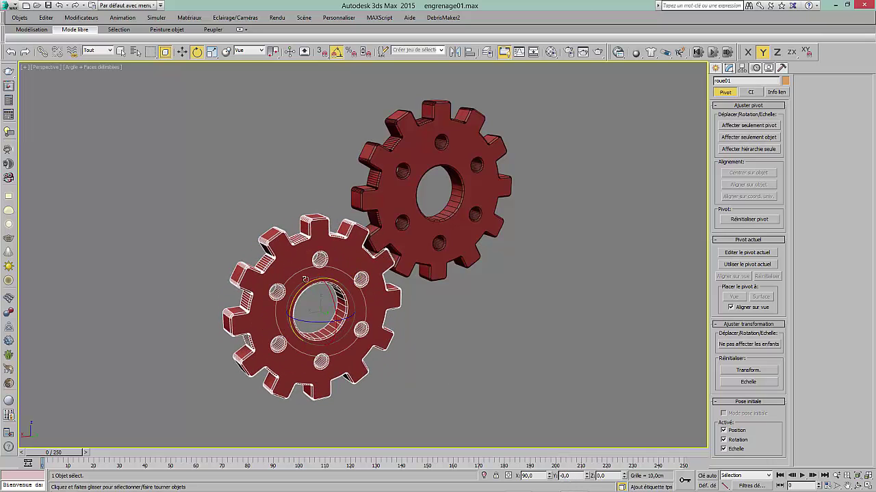
right_click(315, 262)
left_click(320, 311)
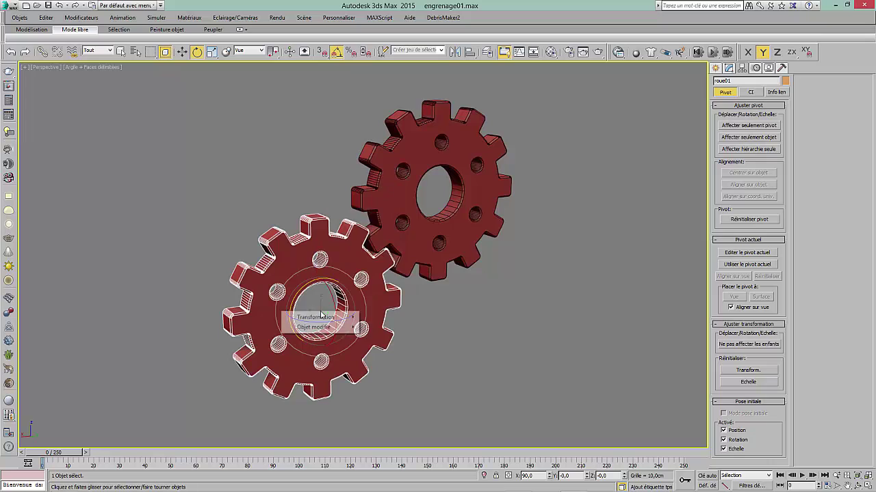
mouse_move(342, 317)
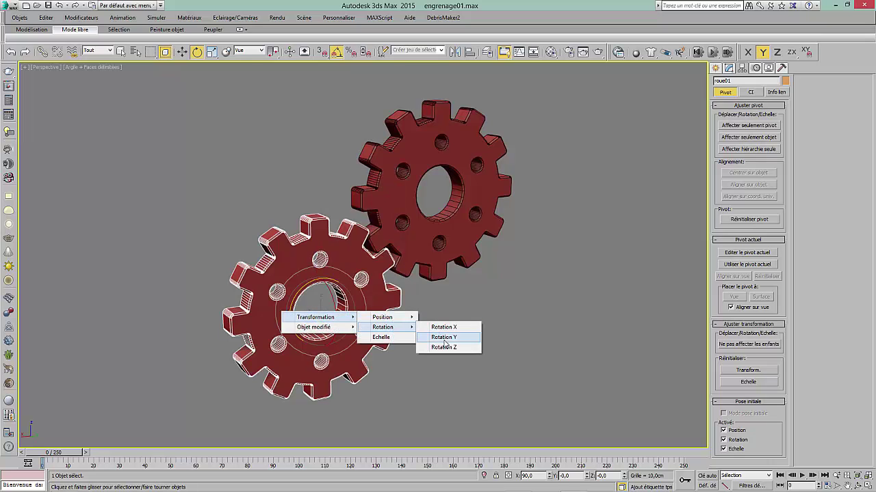
left_click(444, 338)
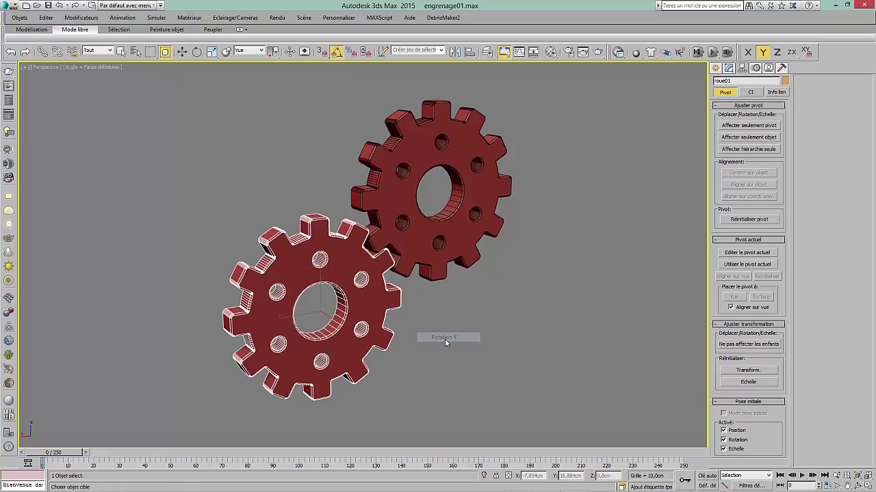
left_click(485, 169)
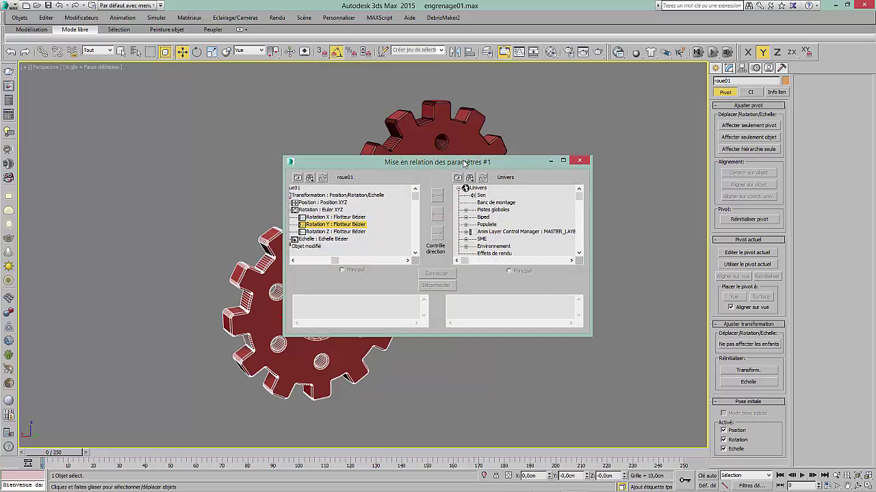
Expand roue02's Transformation and Euler XYZ rotation tracks in the wiring dialog's scene tree
left_click_drag(464, 162, 487, 98)
left_click_drag(602, 134, 602, 167)
left_click(489, 147)
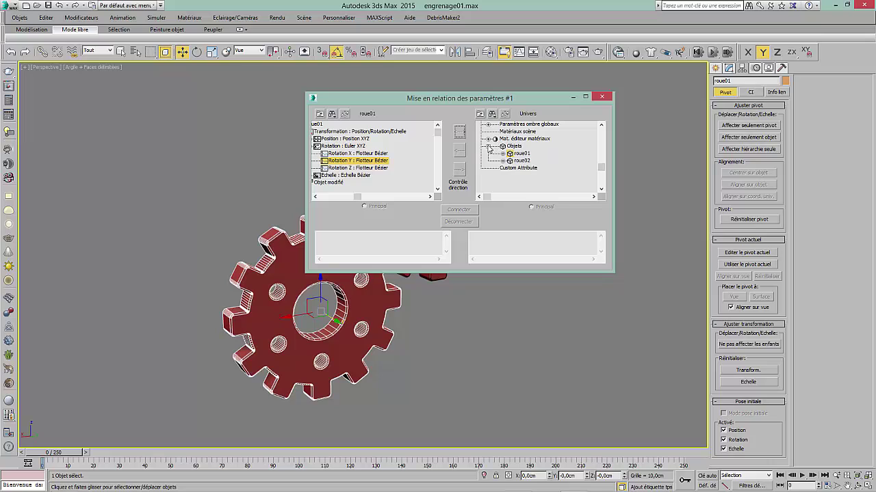
left_click(502, 161)
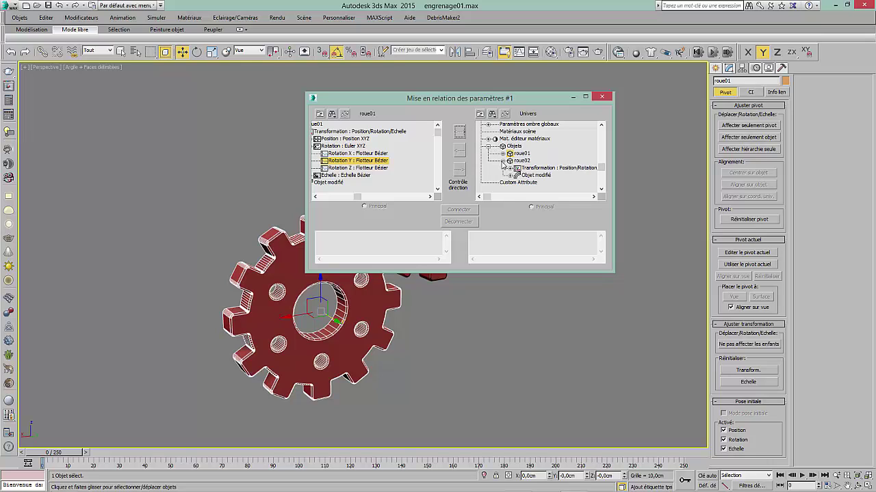
left_click(513, 168)
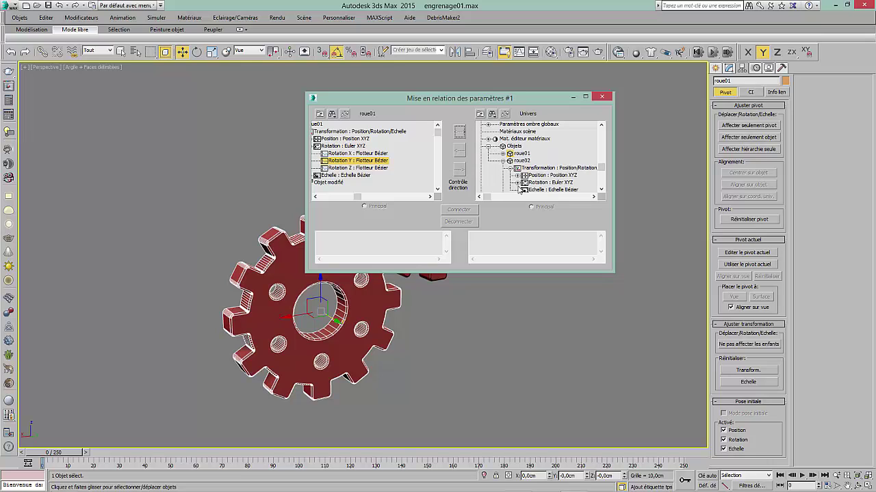
left_click(515, 183)
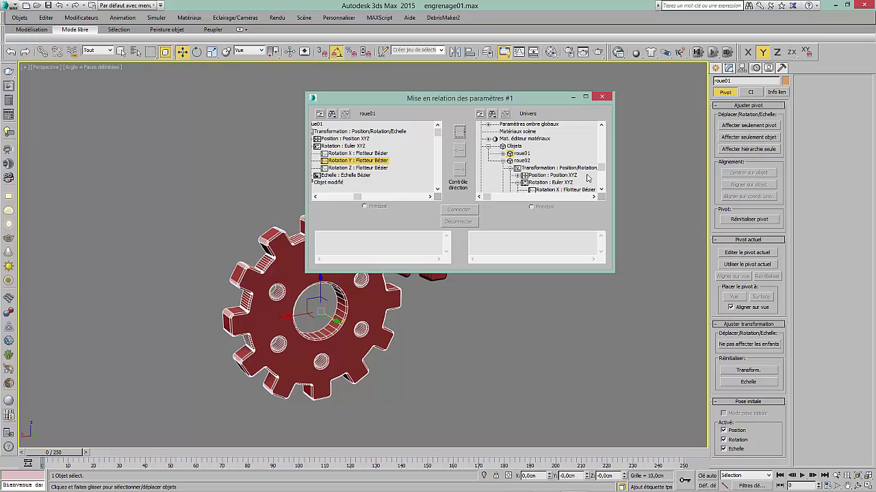
left_click_drag(601, 166, 602, 183)
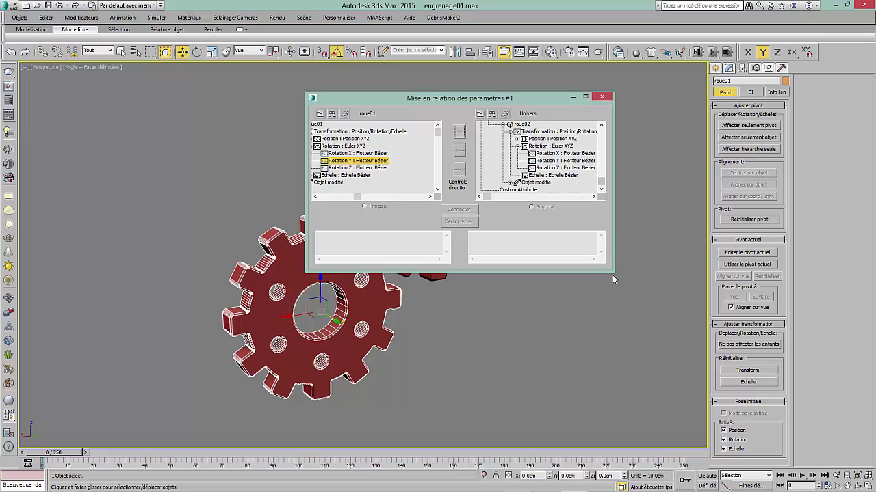
Enlarge the wiring dialog and connect roue01's Rotation Y to roue02's Rotation Y with two-way control
left_click_drag(609, 271, 714, 382)
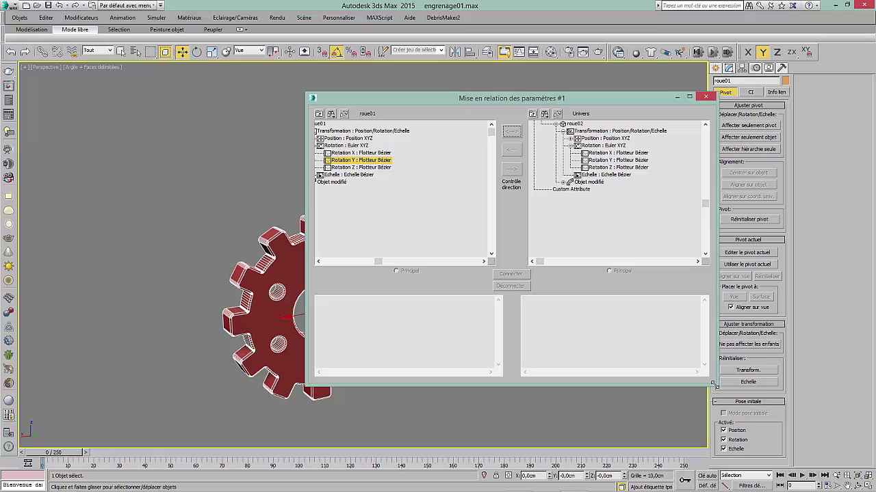
left_click(616, 160)
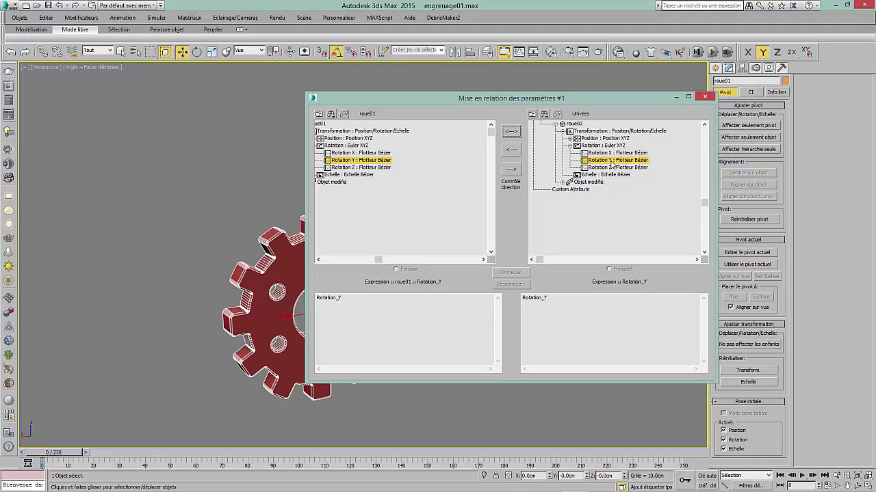
left_click(511, 132)
left_click(510, 272)
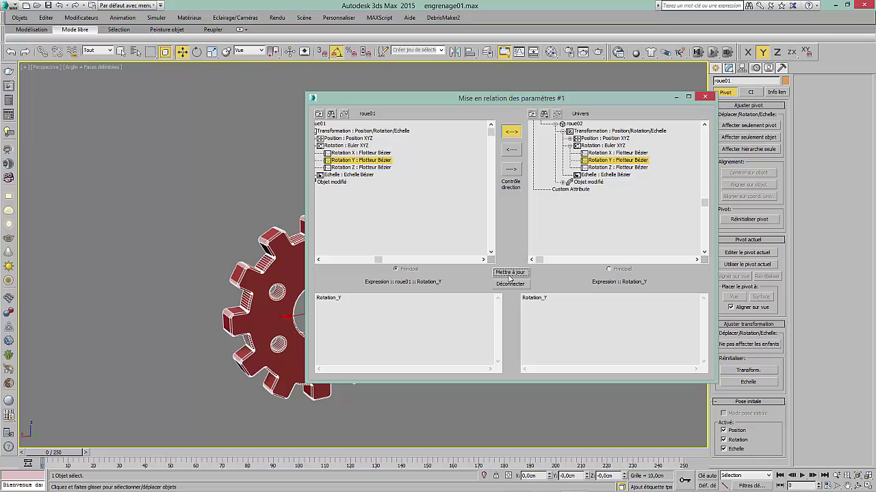
Uncover the gears by moving the wiring dialog aside and test the connection by rotating roue01 about its Y axis
left_click_drag(505, 107, 767, 213)
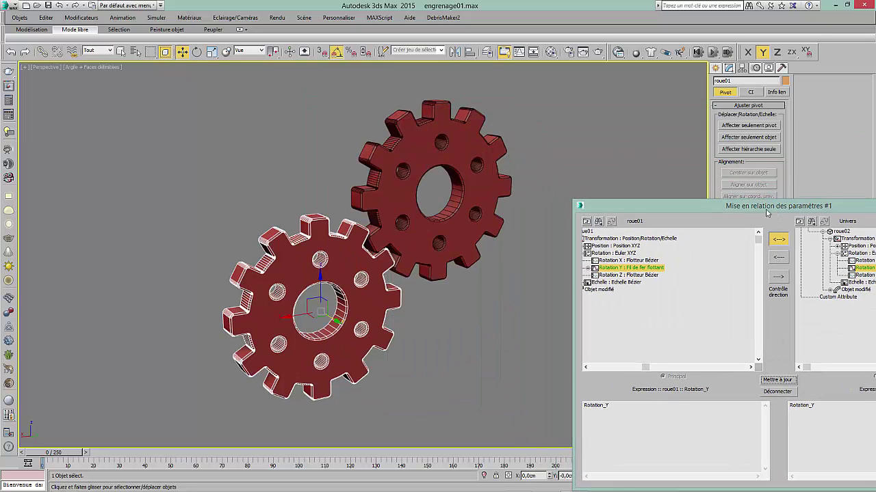
right_click(357, 279)
left_click(379, 295)
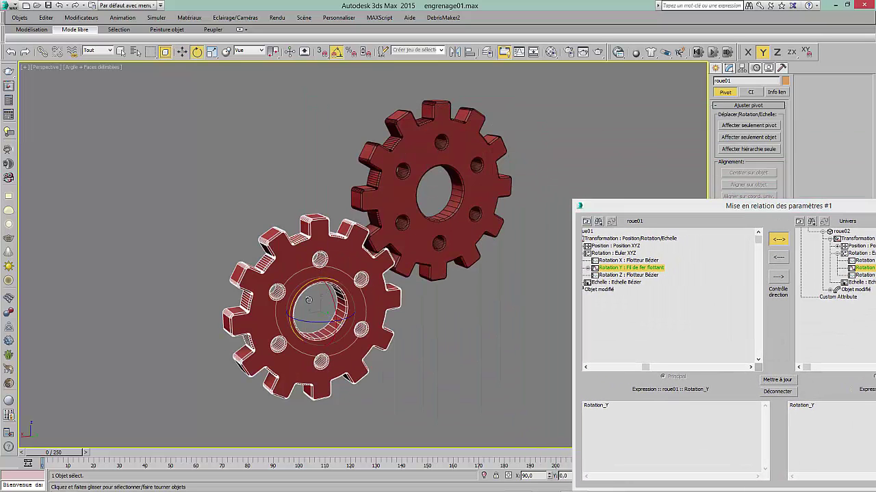
left_click_drag(305, 286, 375, 237)
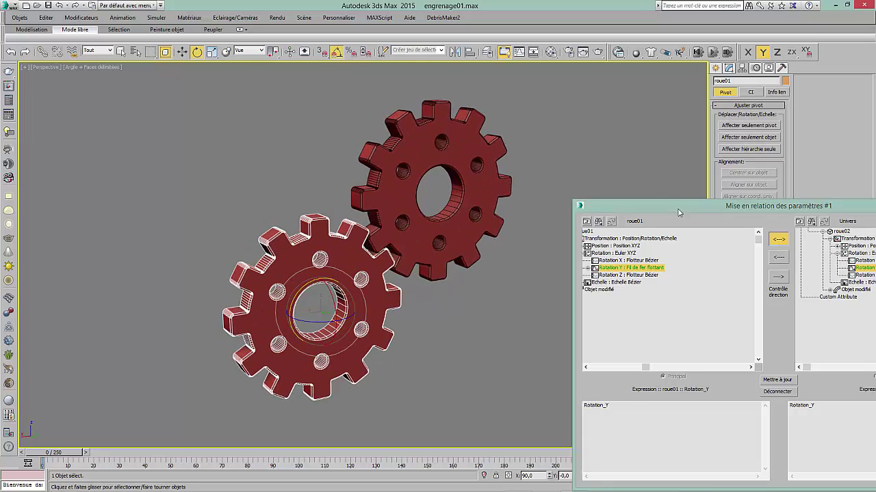
Change roue02's wiring expression to -Rotation_Y and update the connection
left_click_drag(679, 210, 437, 104)
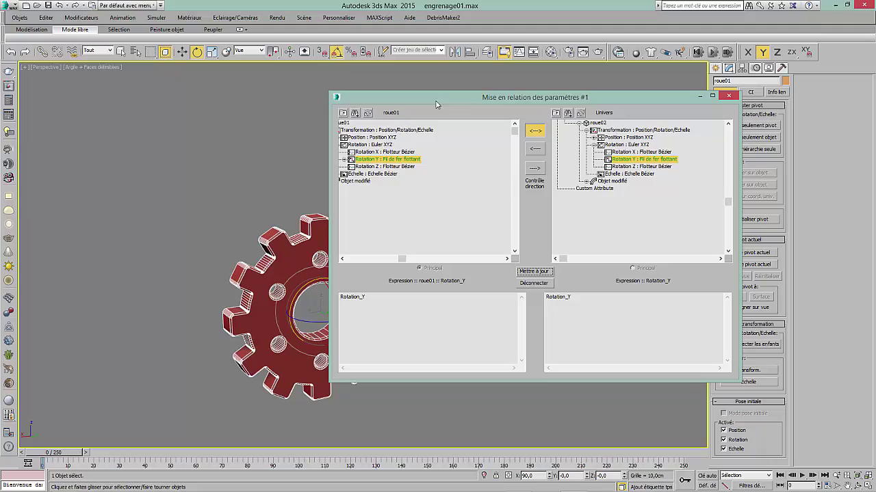
left_click(547, 299)
left_click(547, 297)
type("-")
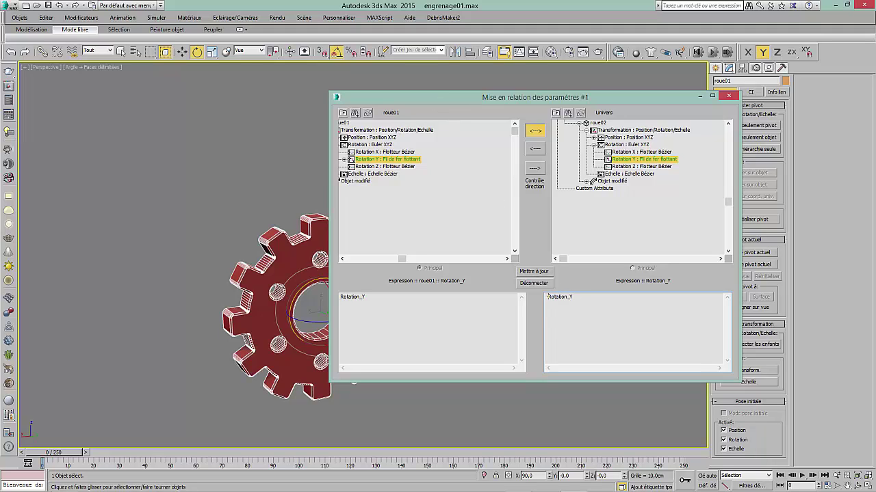
left_click(533, 271)
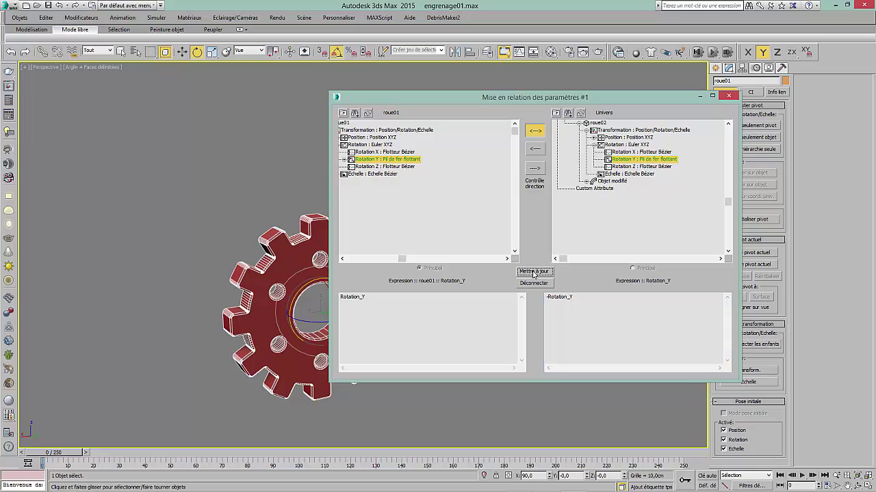
Test the inverted wiring by rotating roue01 and roue02 in turn about their Y axes
left_click_drag(509, 100, 751, 209)
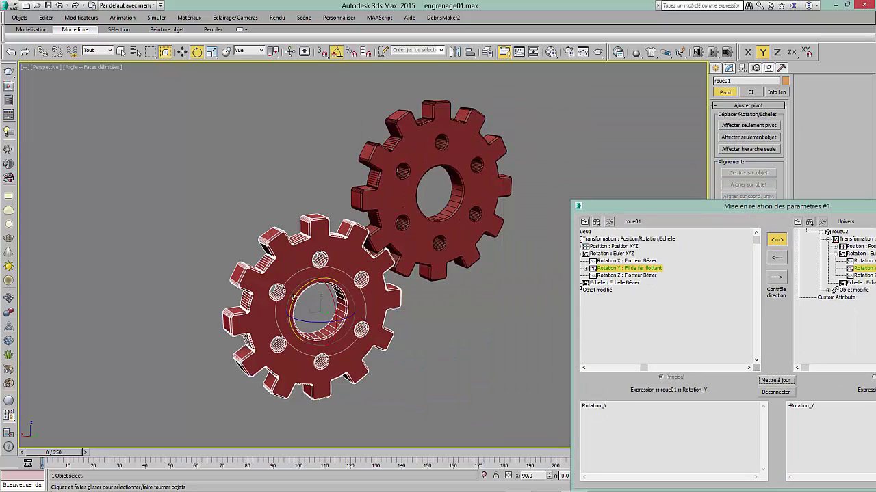
left_click_drag(299, 292, 350, 253)
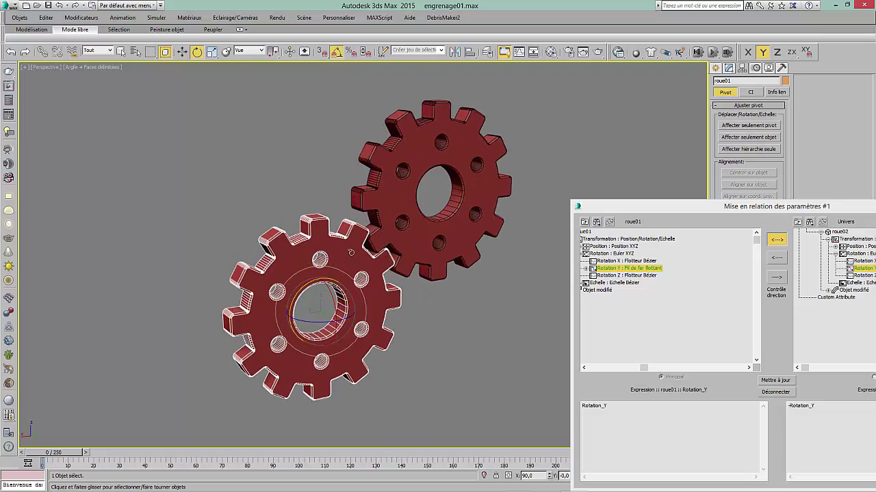
left_click(393, 191)
left_click_drag(428, 165, 361, 247)
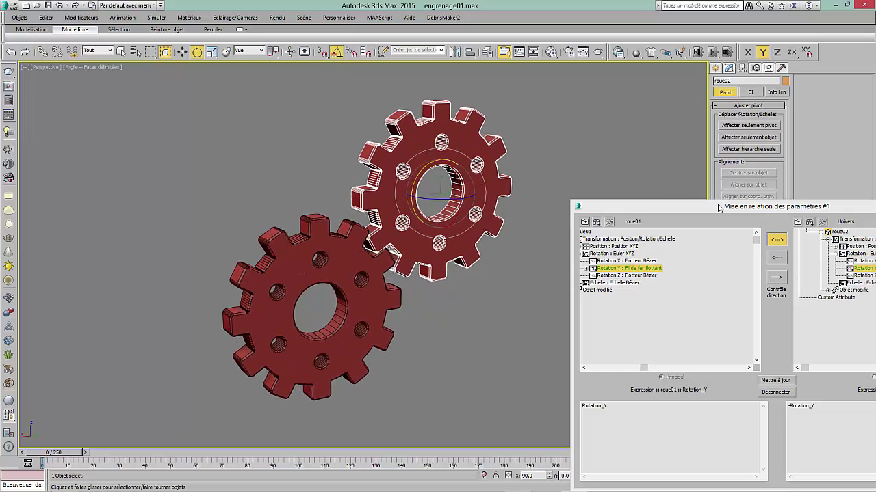
Close the parameter wiring dialog and clear the selection
left_click_drag(720, 207, 364, 216)
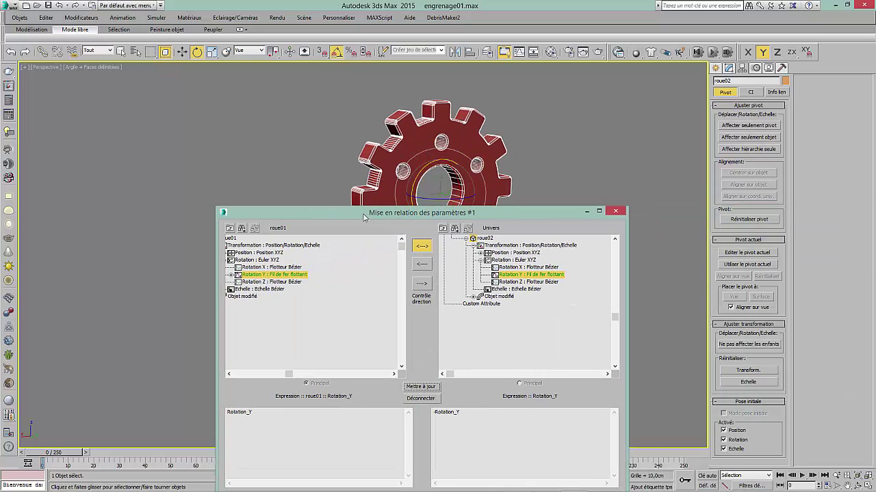
left_click(615, 214)
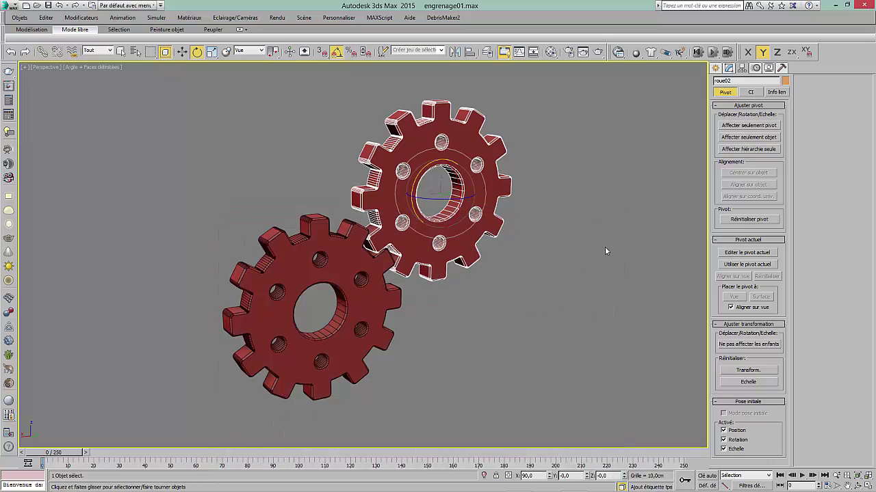
left_click(576, 251)
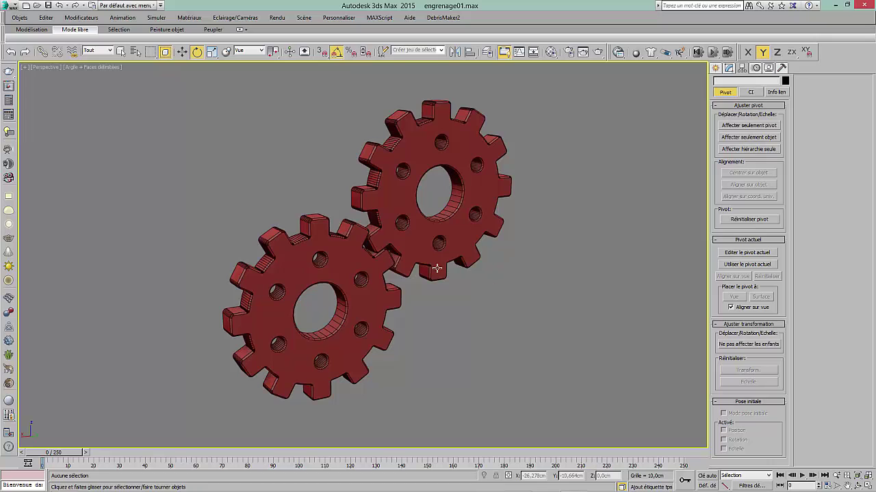
Select the two gears roue01 and roue02 together
left_click(355, 264)
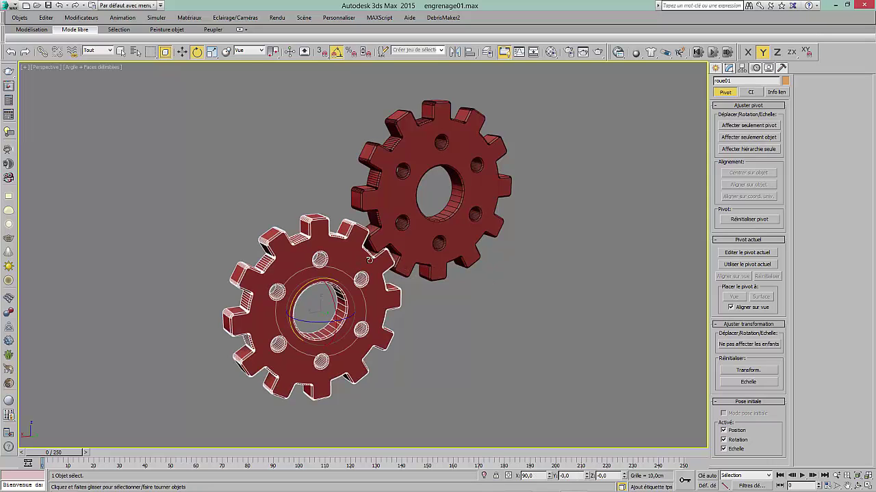
left_click(402, 227)
left_click(365, 272, "ctrl")
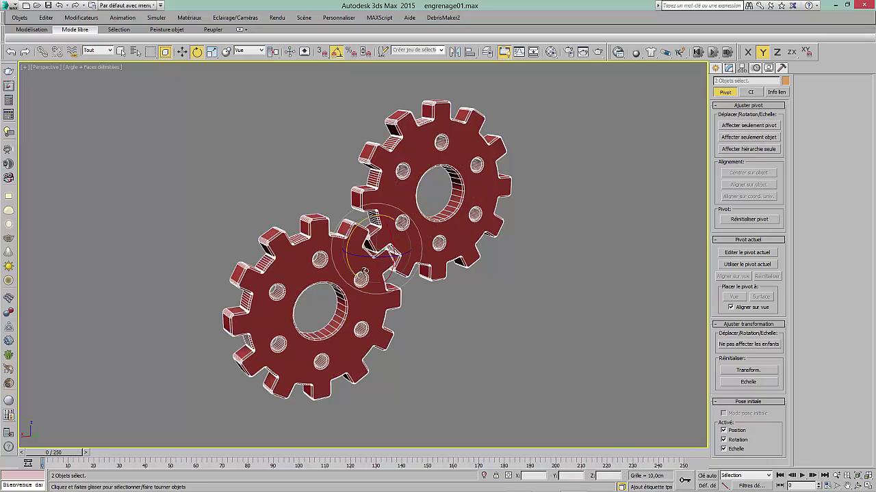